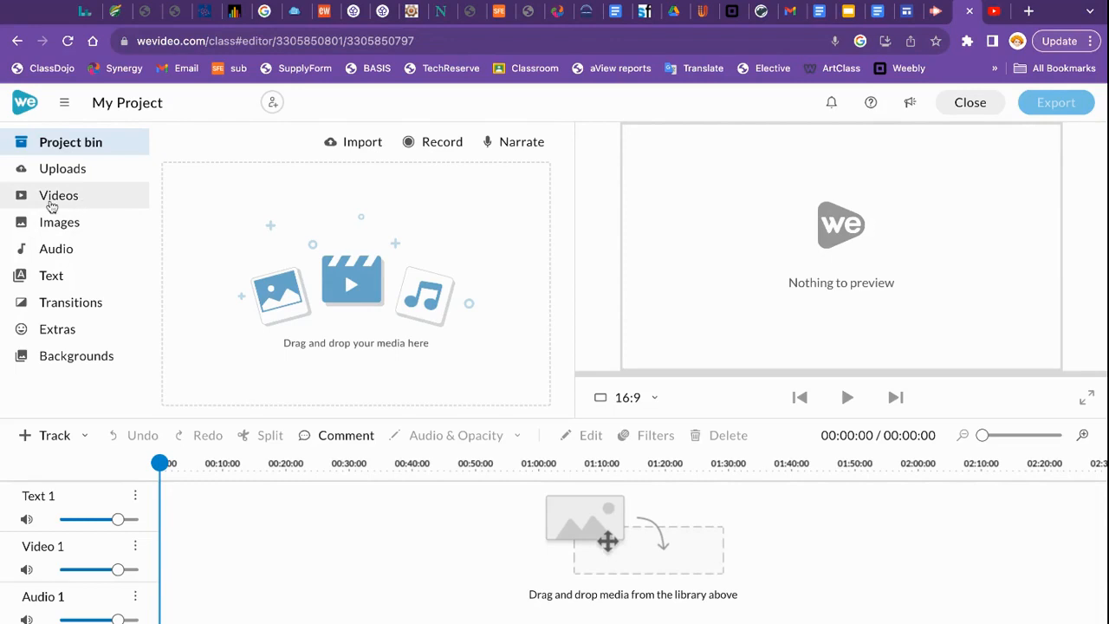
- Open the stock Videos library, scroll to the Green screen row and show all its clips
left_click(51, 199)
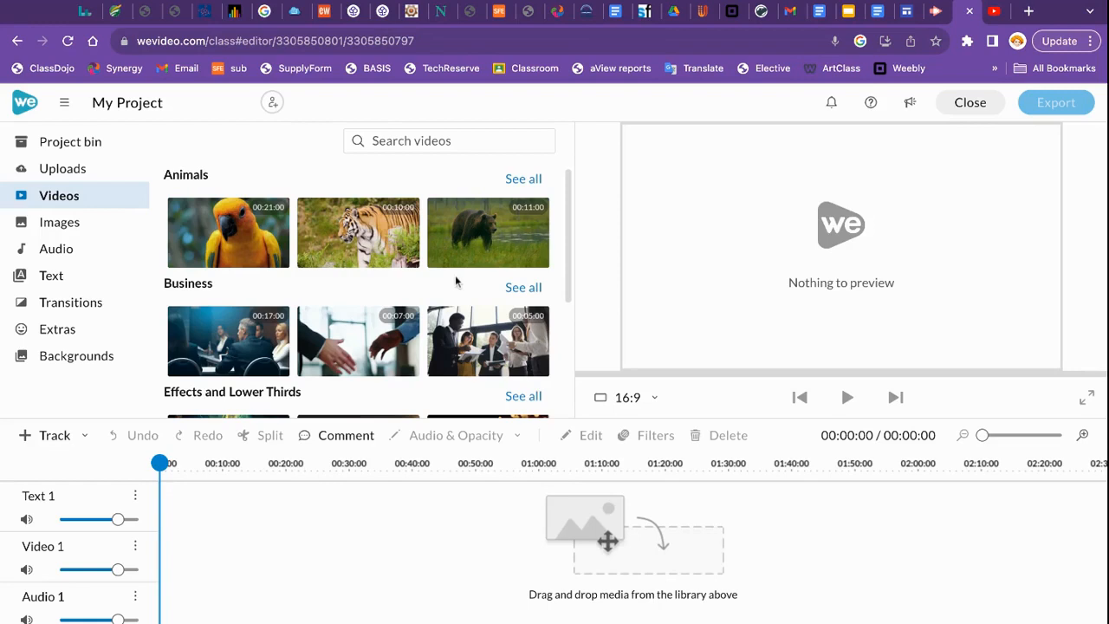
scroll(455, 281, "down", 2)
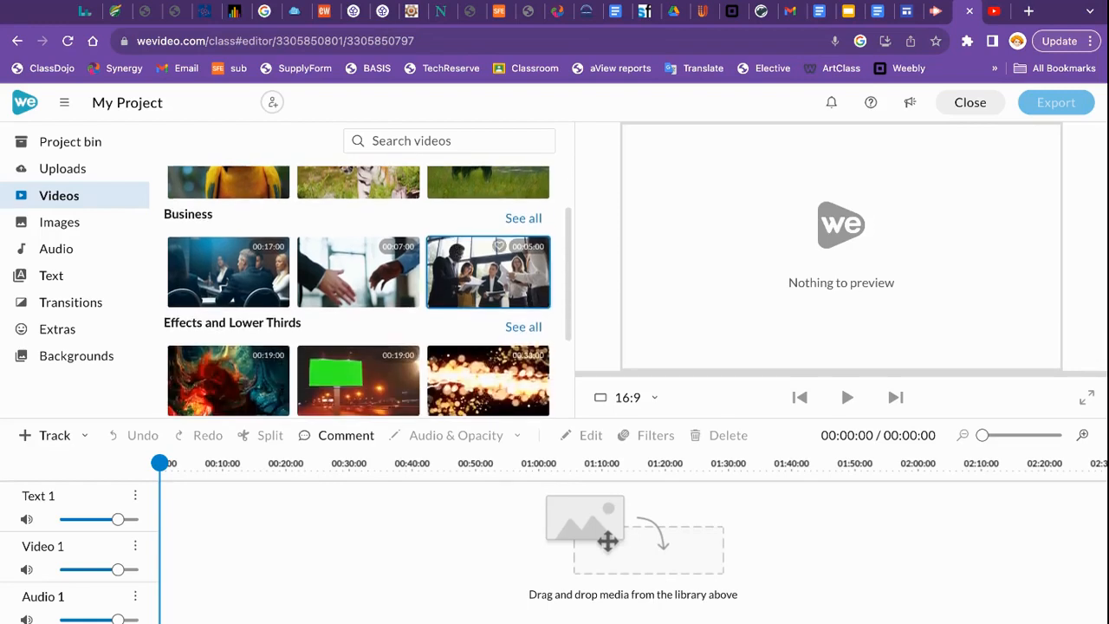
scroll(456, 292, "down", 2)
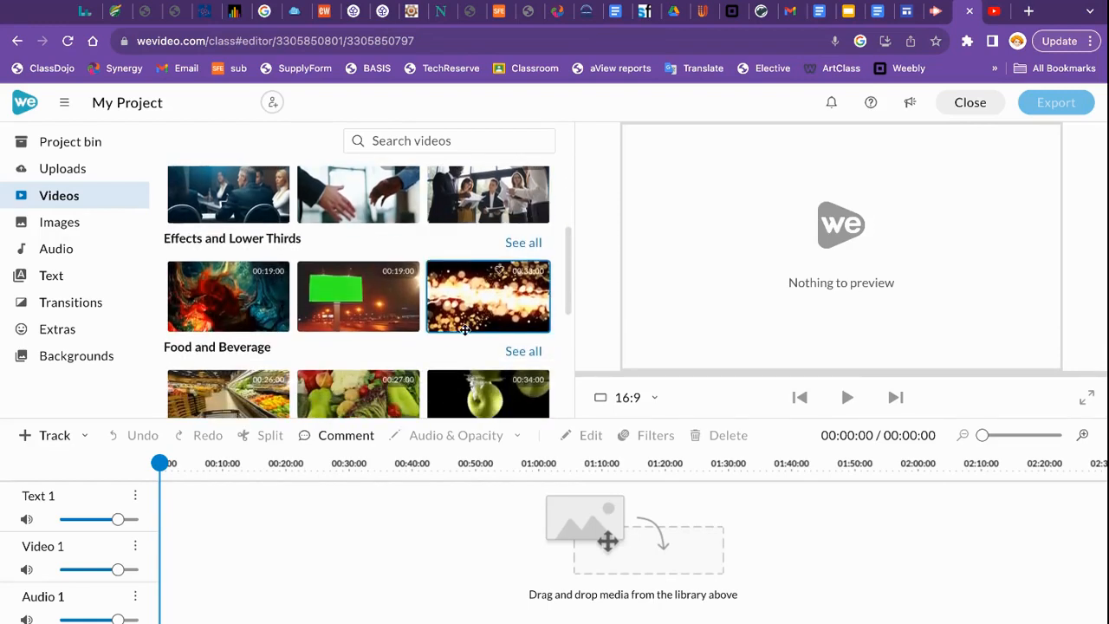
scroll(456, 292, "up", 4)
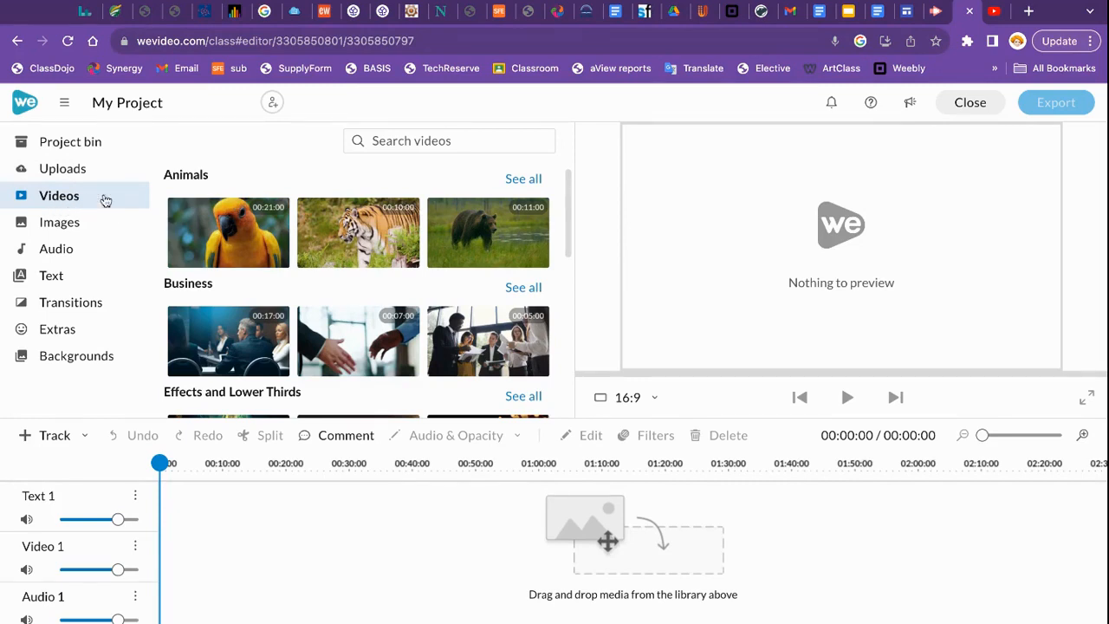
scroll(363, 307, "down", 3)
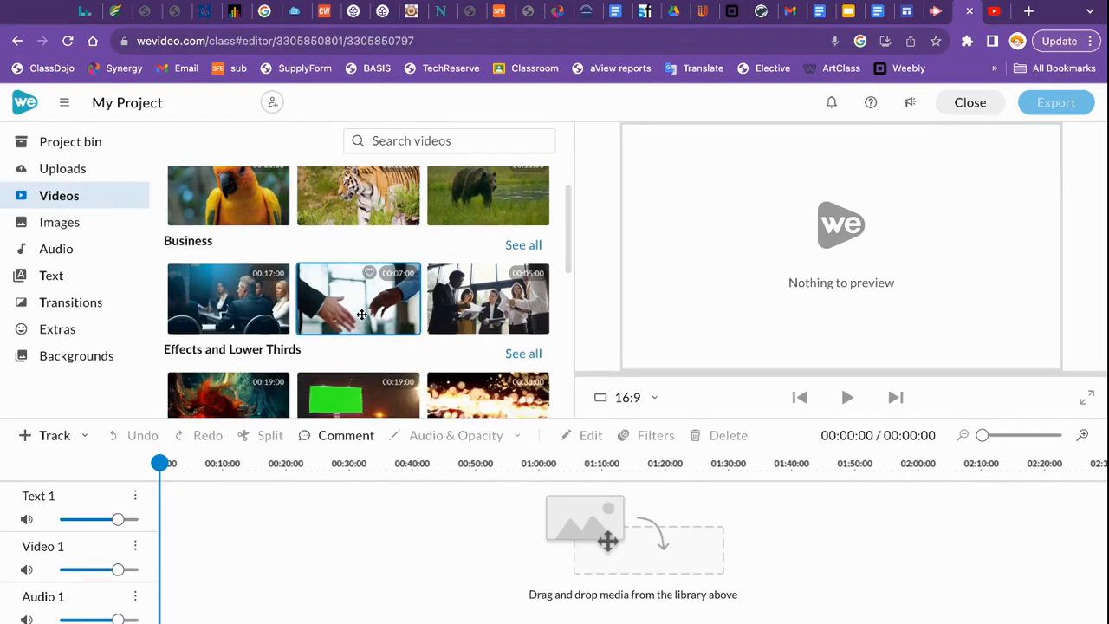
scroll(361, 313, "down", 2)
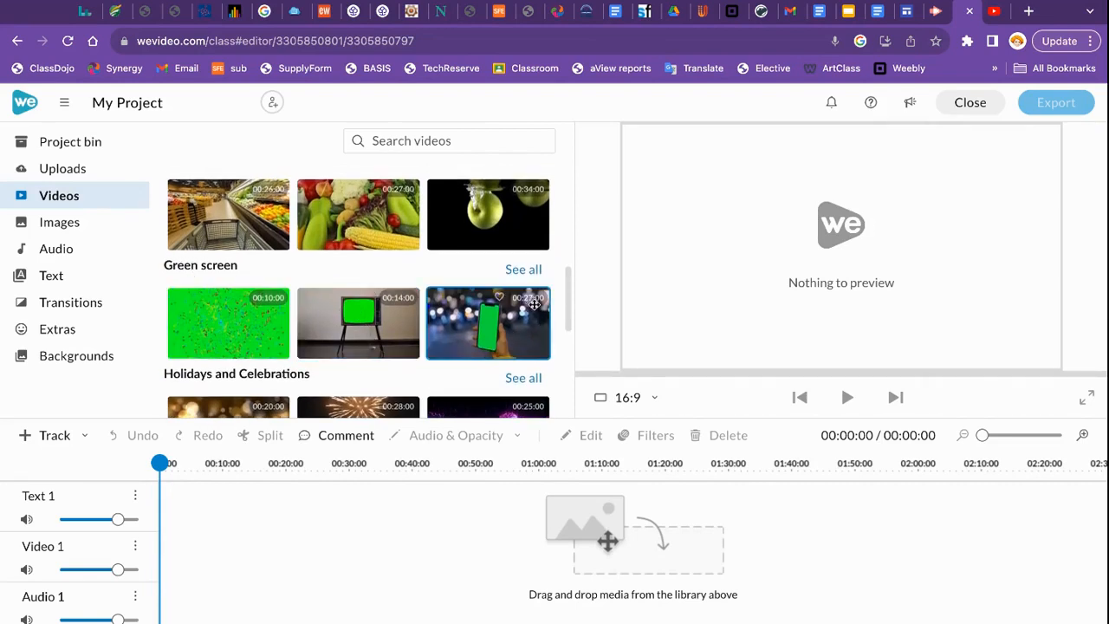
left_click(524, 271)
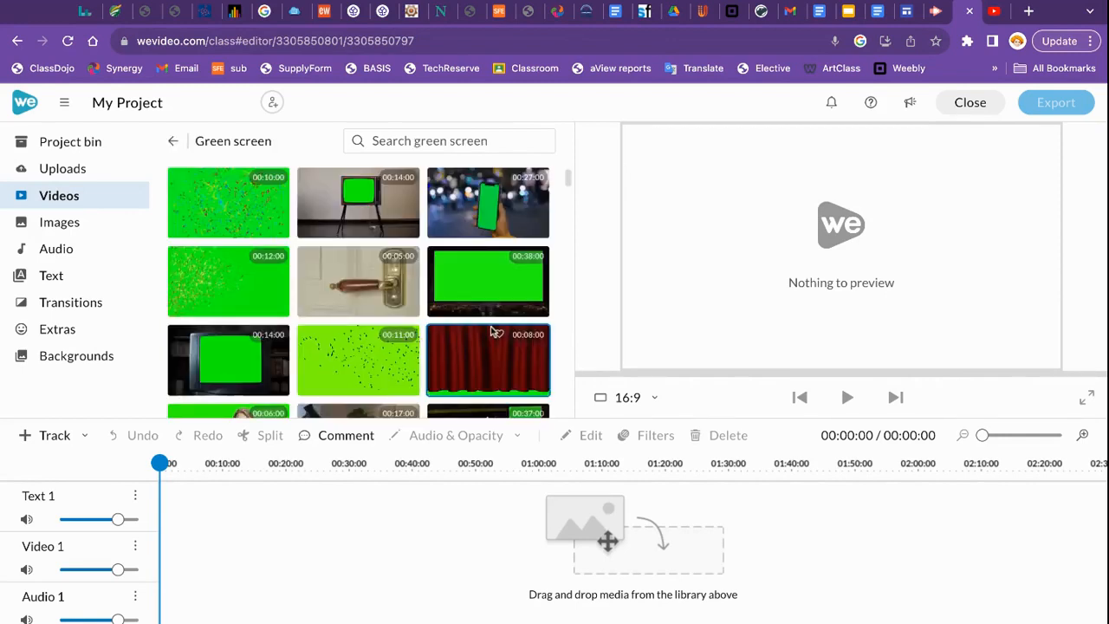
- Browse the full Green screen clip grid and preview the retro TV clip
scroll(492, 332, "down", 10)
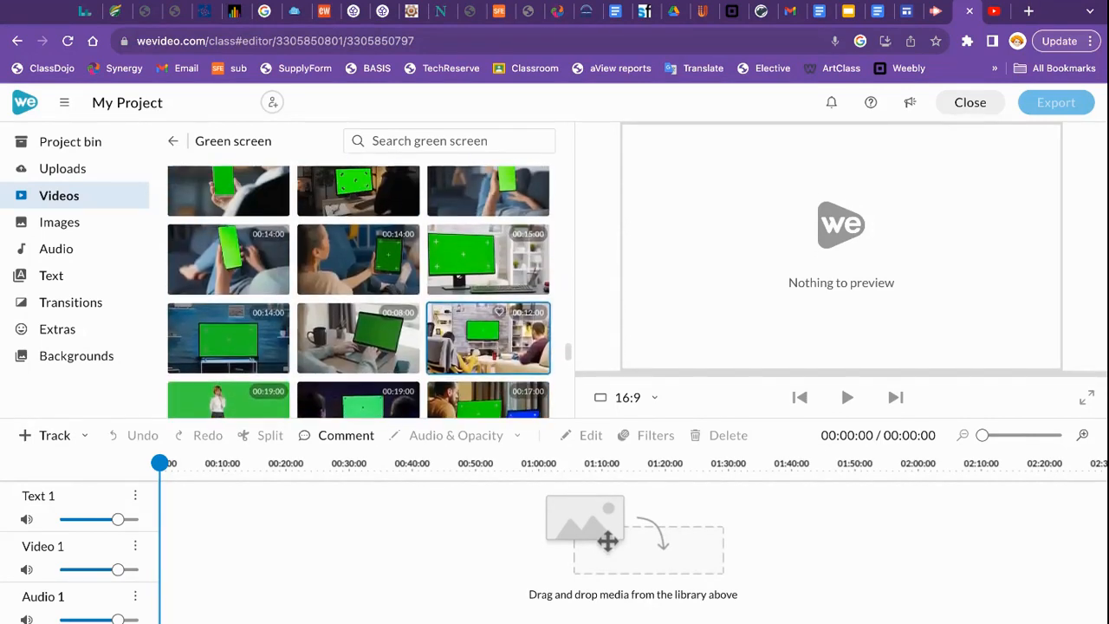
scroll(492, 332, "down", 10)
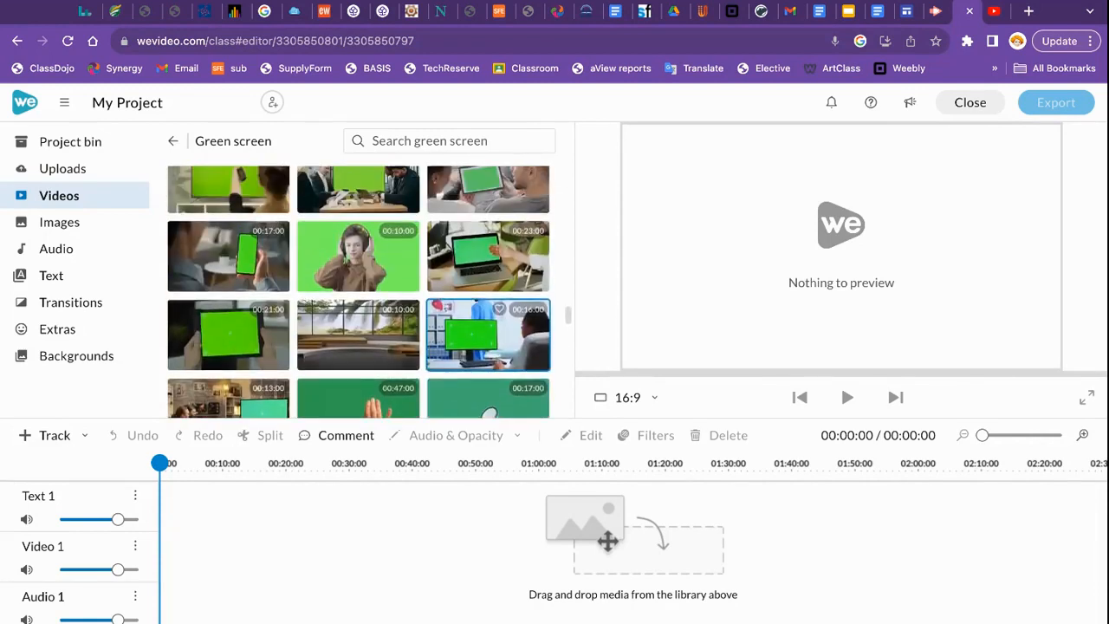
scroll(492, 332, "down", 10)
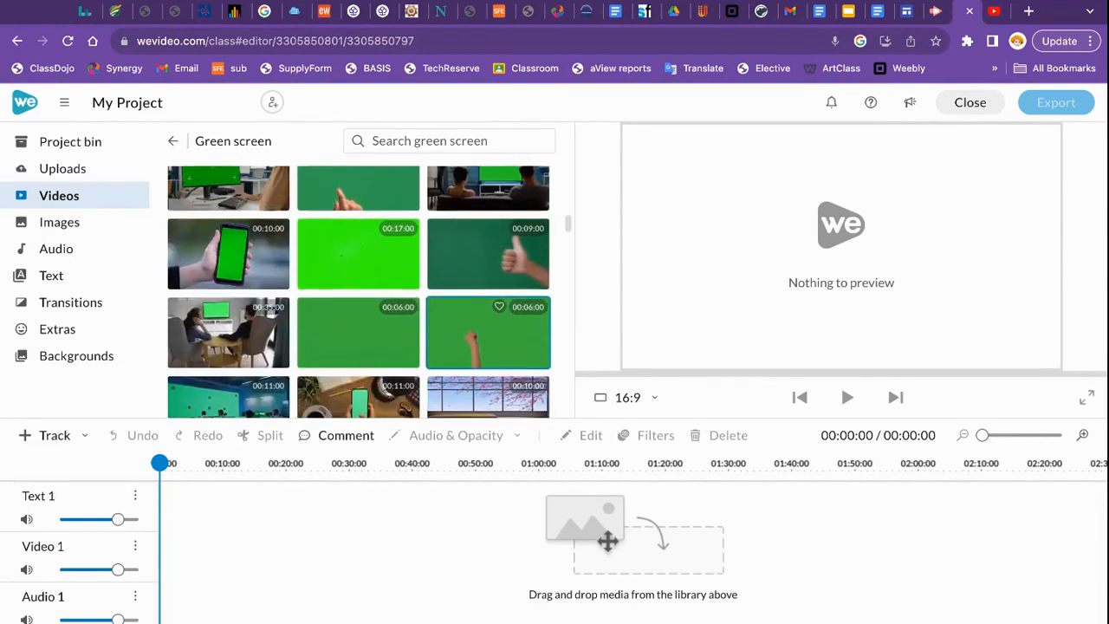
scroll(449, 297, "up", 2)
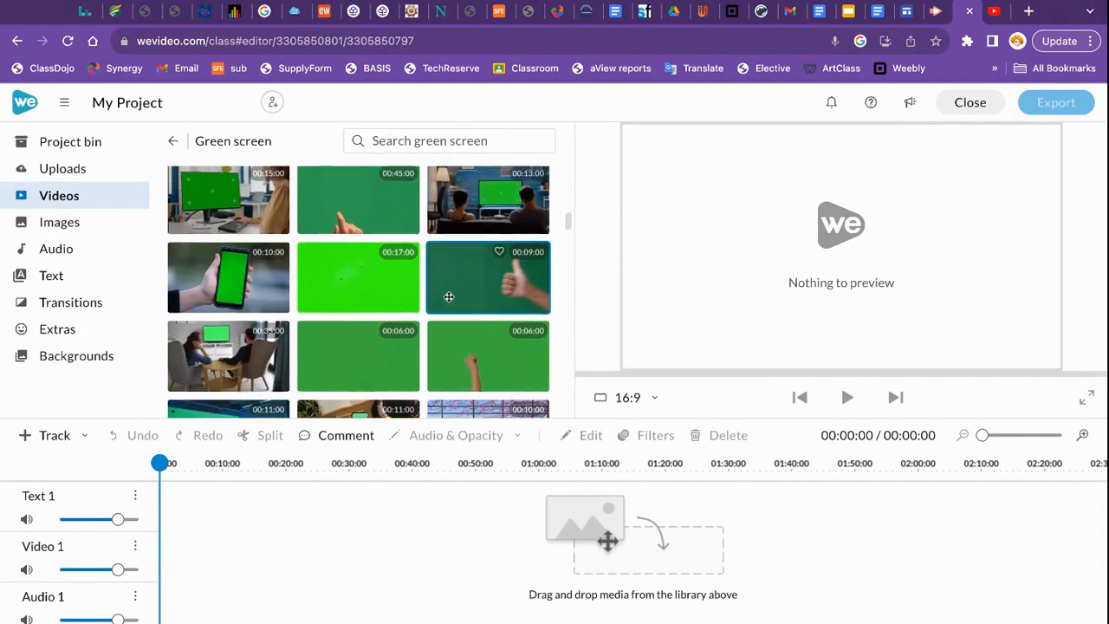
scroll(449, 297, "up", 3)
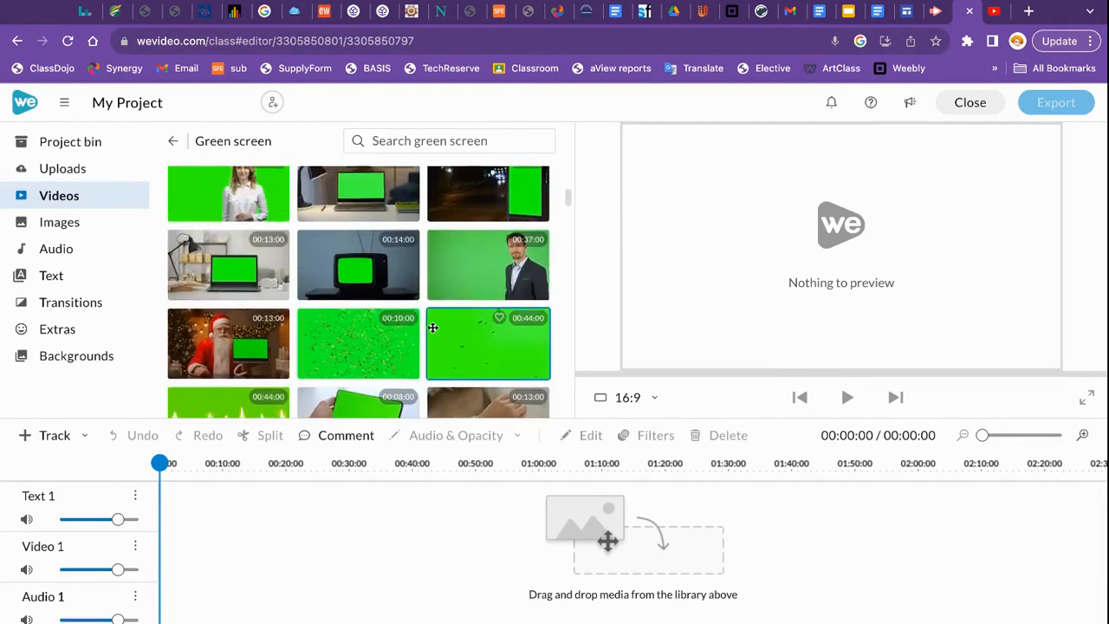
scroll(355, 335, "up", 1)
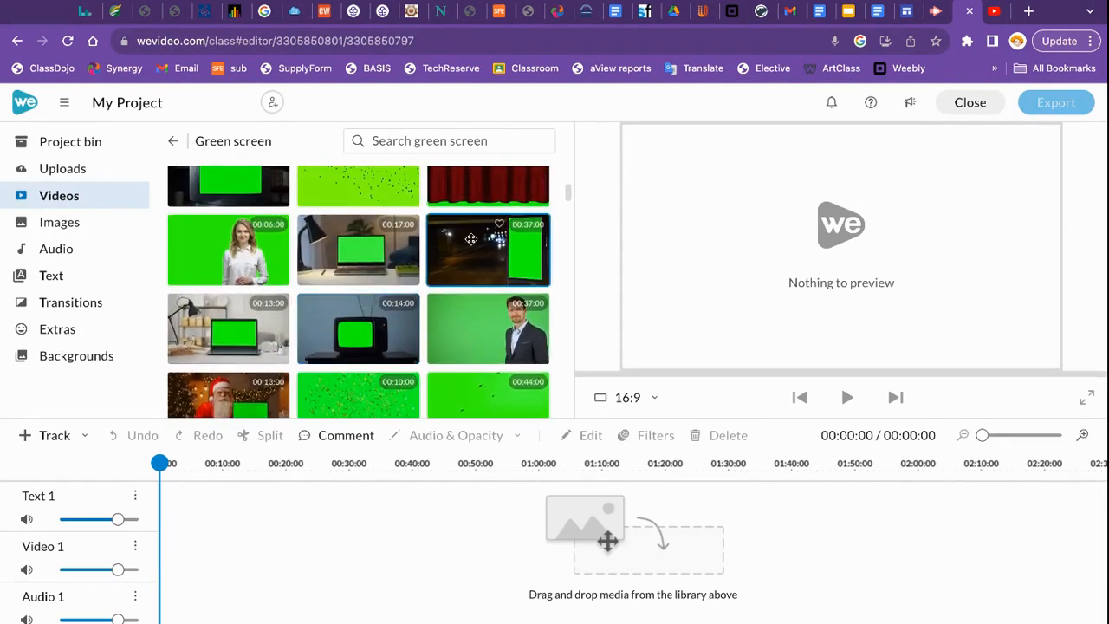
scroll(359, 332, "up", 3)
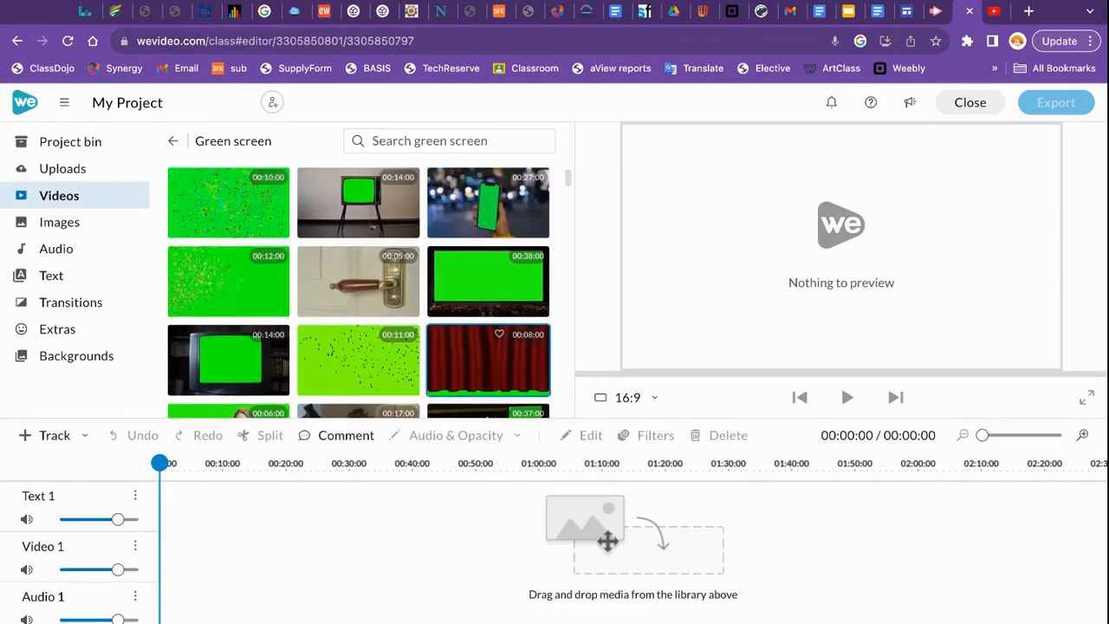
left_click(357, 202)
- Drag the retro TV green-screen clip onto the start of the Video 1 track
left_click_drag(358, 202, 204, 555)
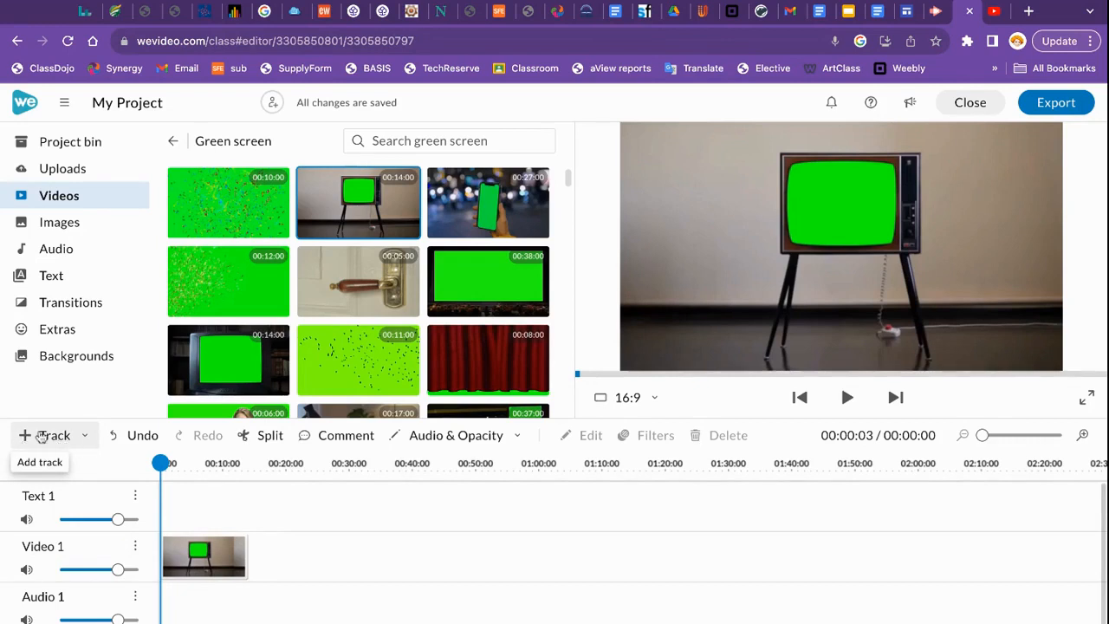
left_click(55, 438)
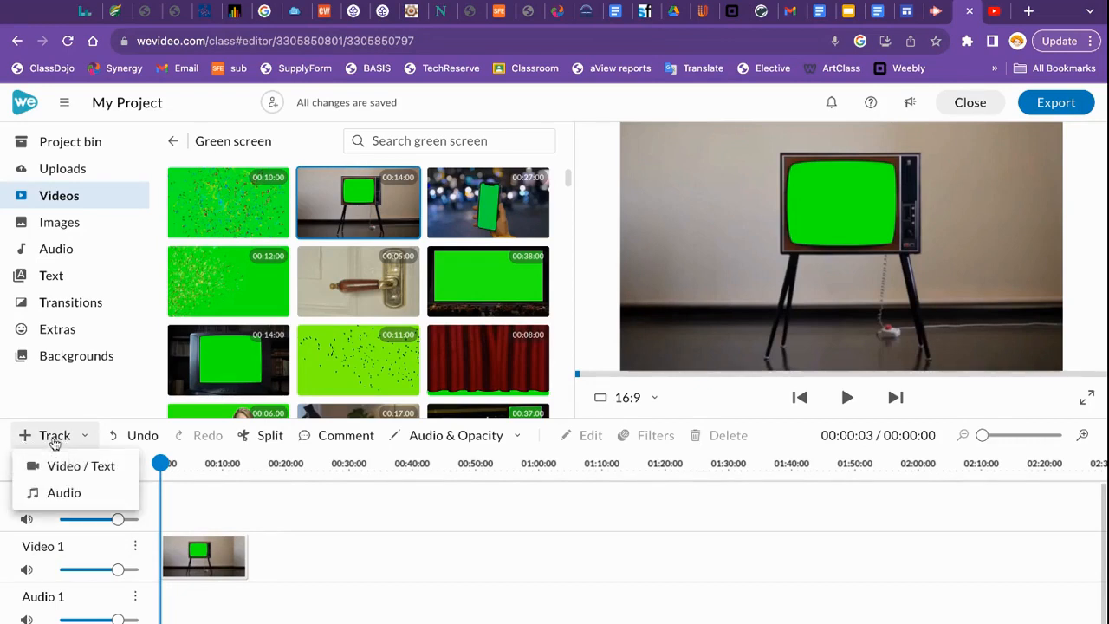
- Add an empty Video 2 track above Text 1 and Video 1 using Video / Text
left_click(82, 475)
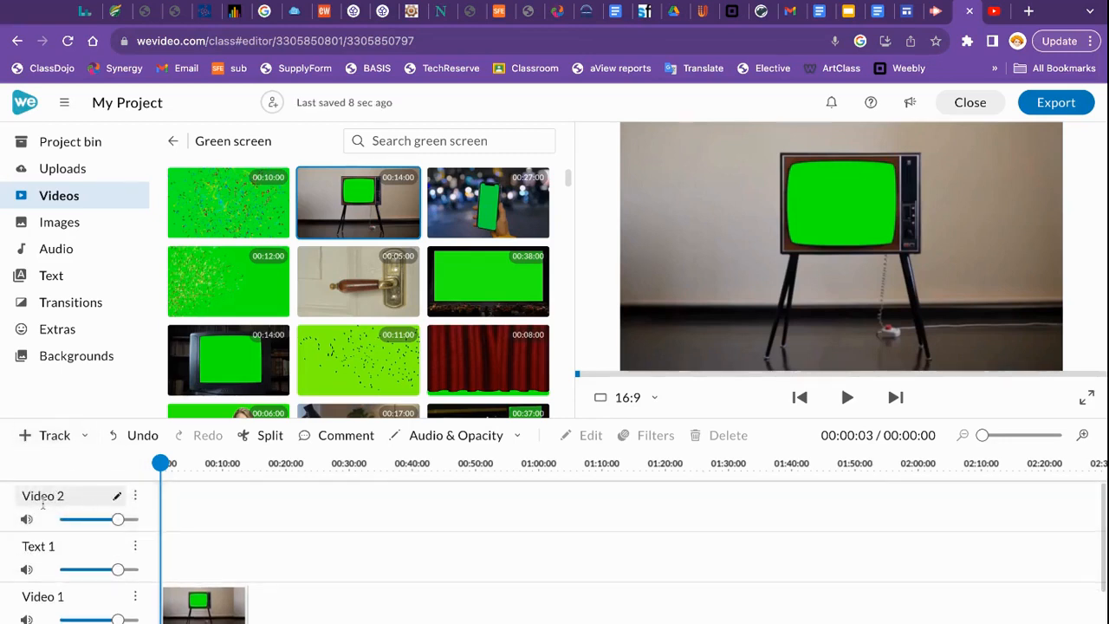
scroll(59, 505, "down", 1)
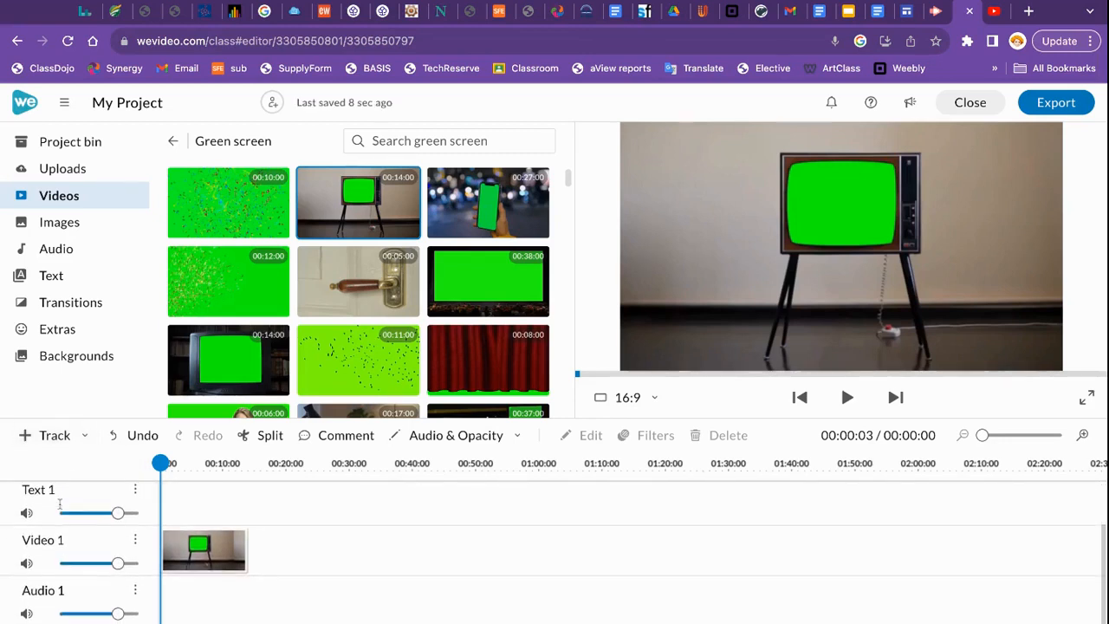
scroll(145, 519, "up", 1)
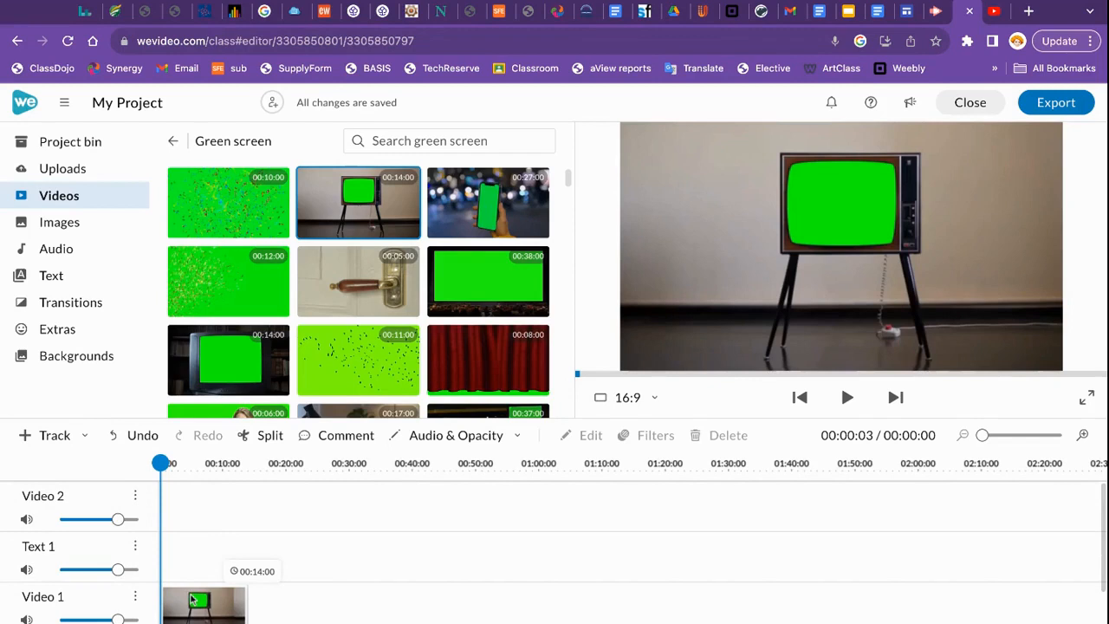
- Move Video 2 down twice to sit below Video 1, then return to the video categories overview
left_click(135, 498)
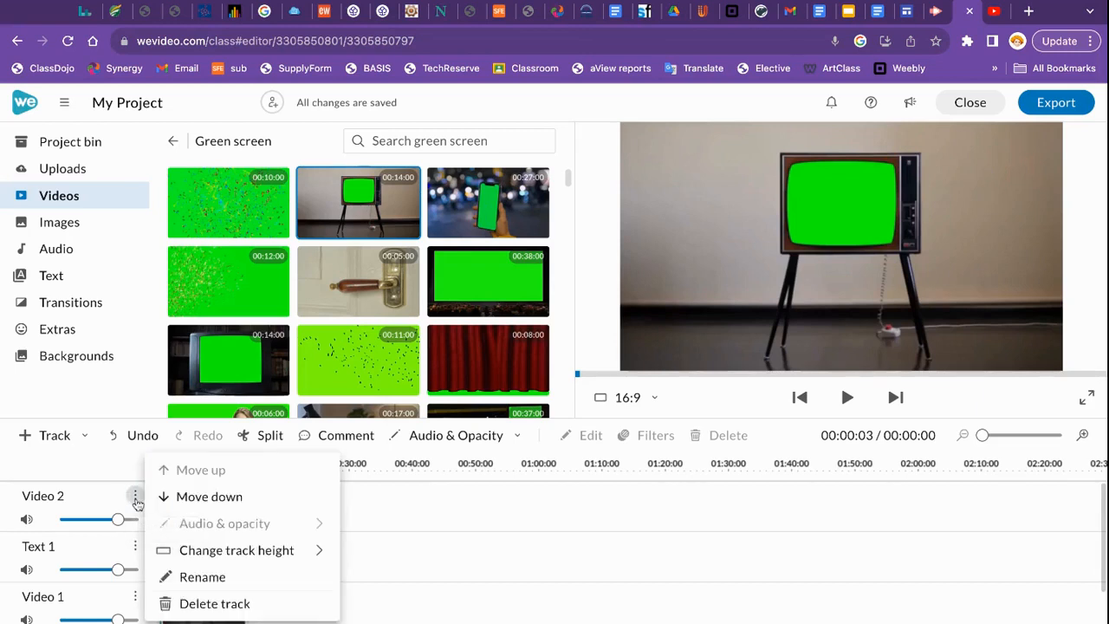
left_click(193, 501)
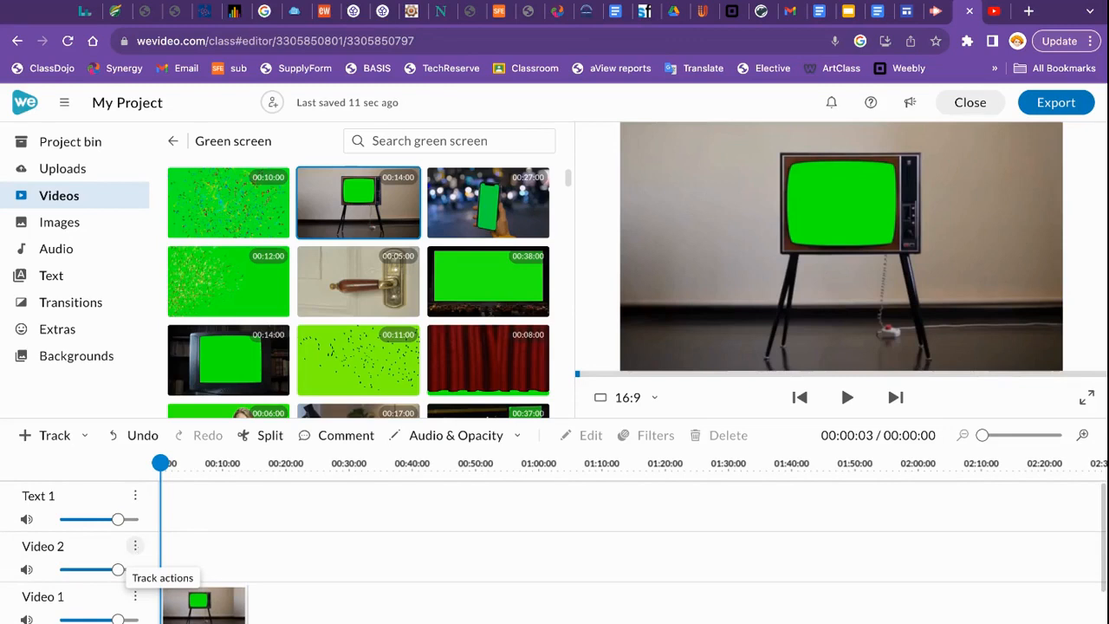
left_click(135, 545)
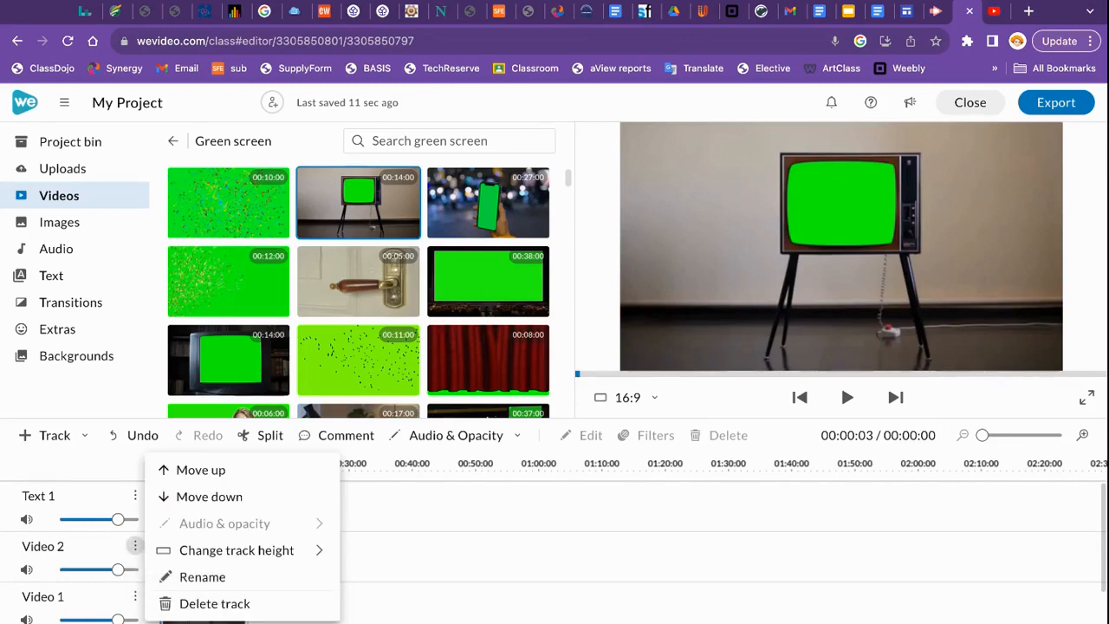
left_click(188, 500)
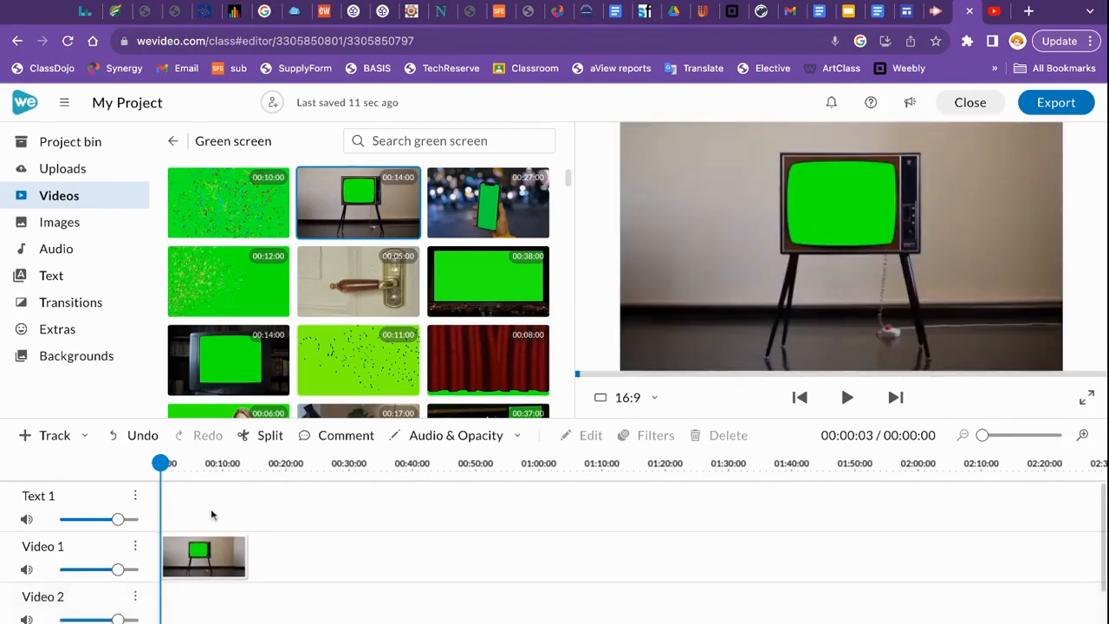
scroll(210, 516, "down", 2)
scroll(190, 515, "up", 1)
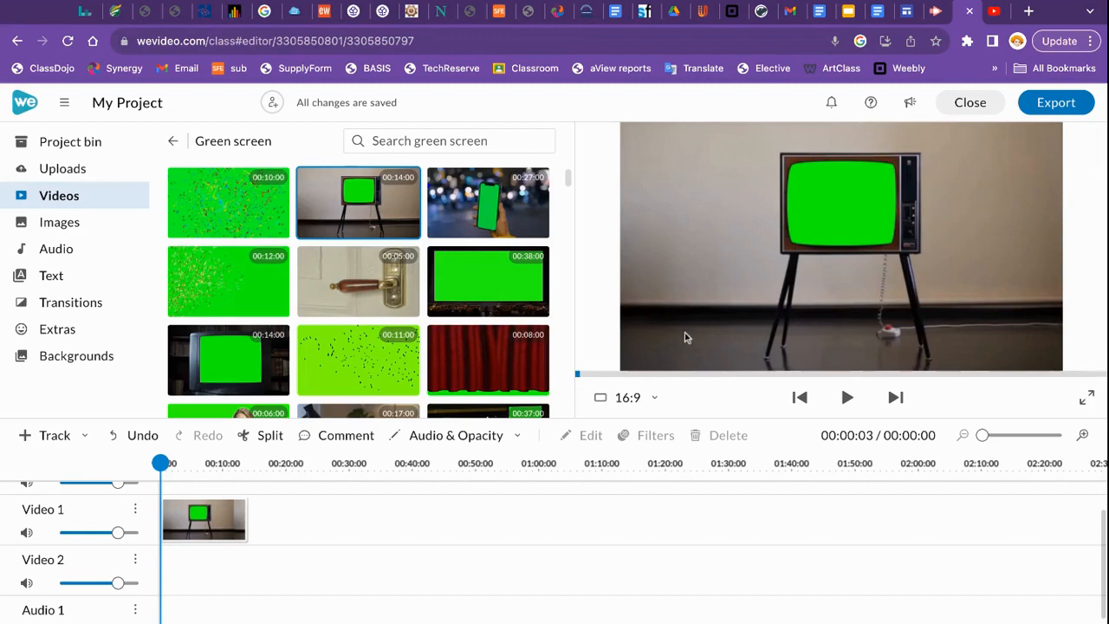
left_click(173, 144)
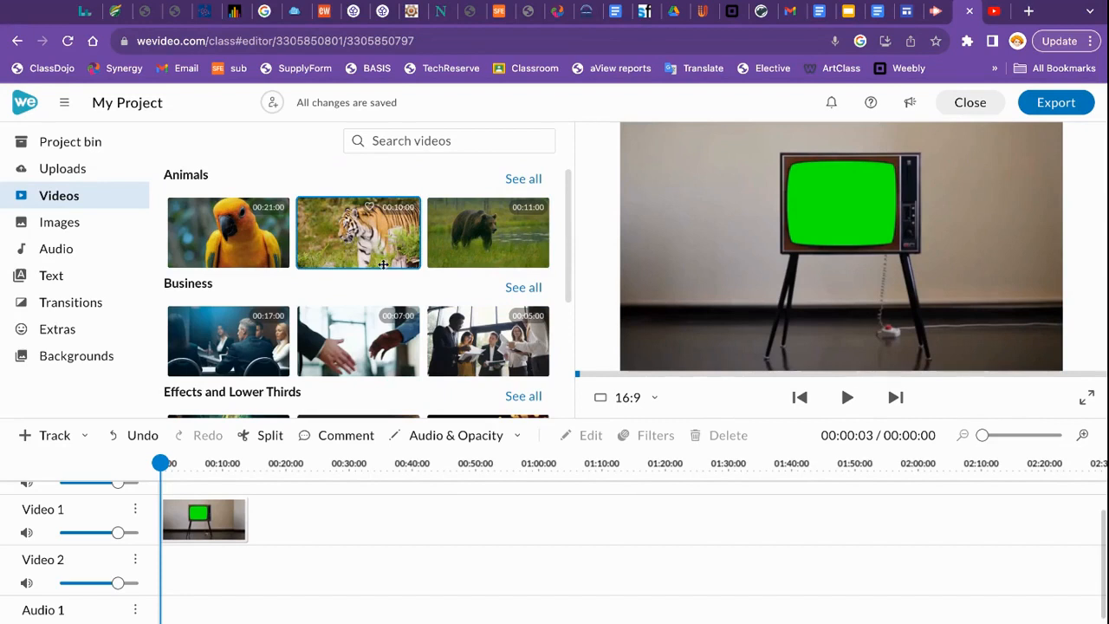
- Drag the tiger clip from Animals onto the Video 2 track and rewind the playhead
left_click_drag(362, 246, 174, 566)
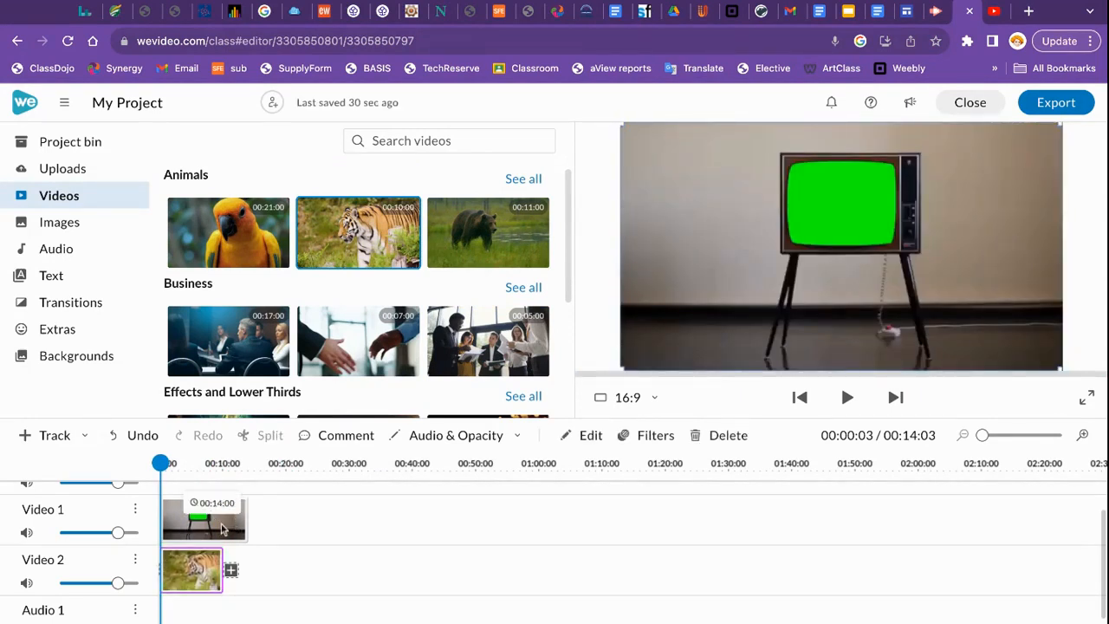
left_click(221, 529)
left_click(205, 520)
left_click(202, 518)
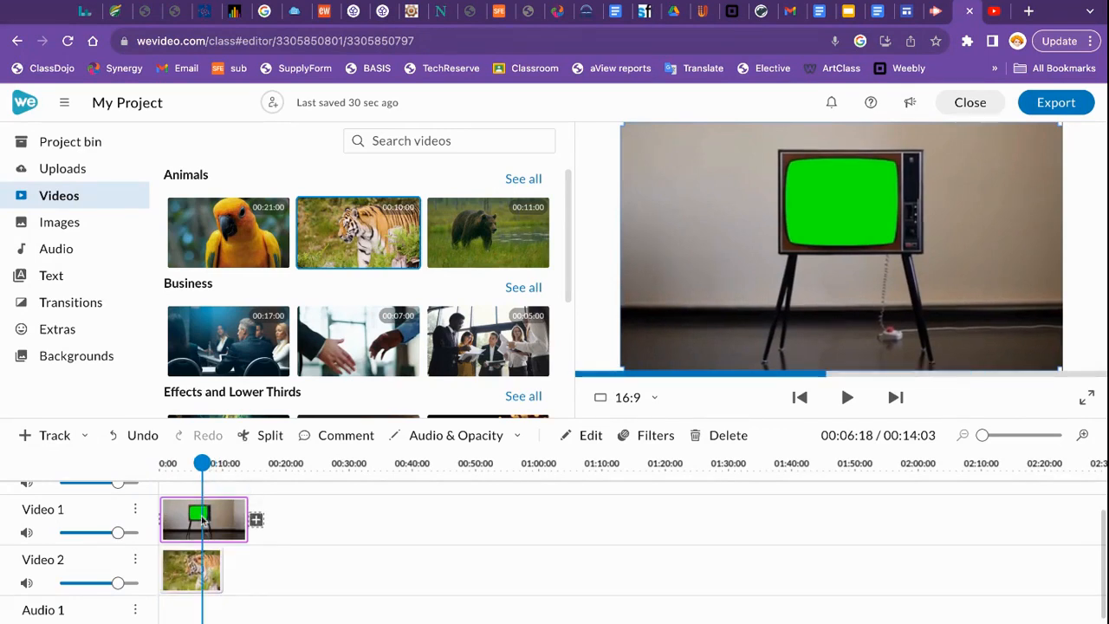
left_click_drag(202, 464, 159, 464)
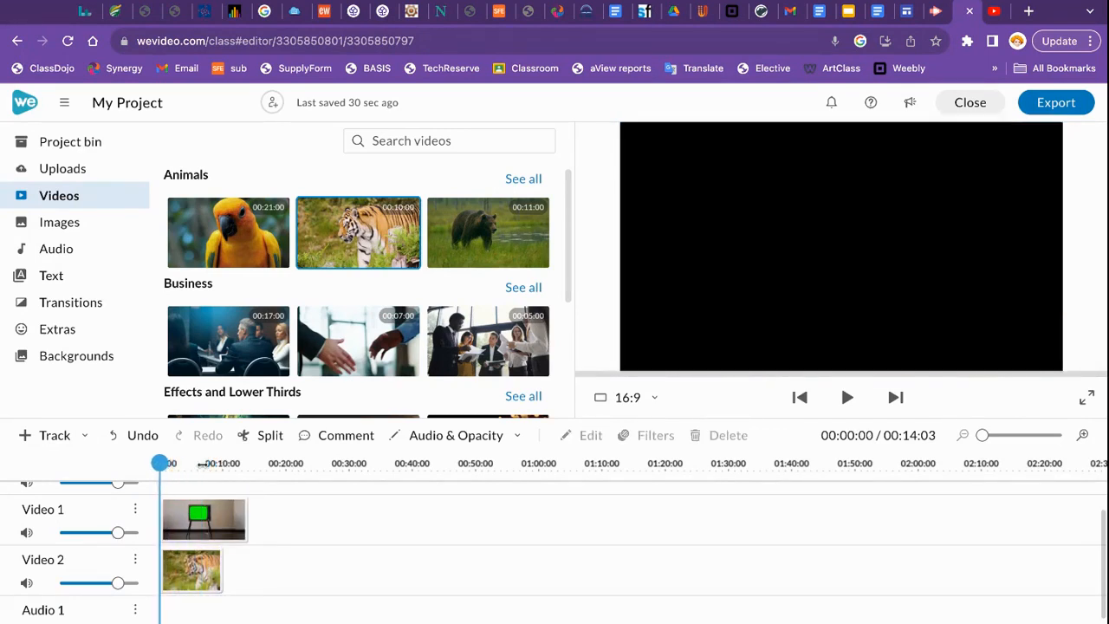
- Play a preview with the TV clip selected, then open the TV clip in the clip editor
left_click(205, 520)
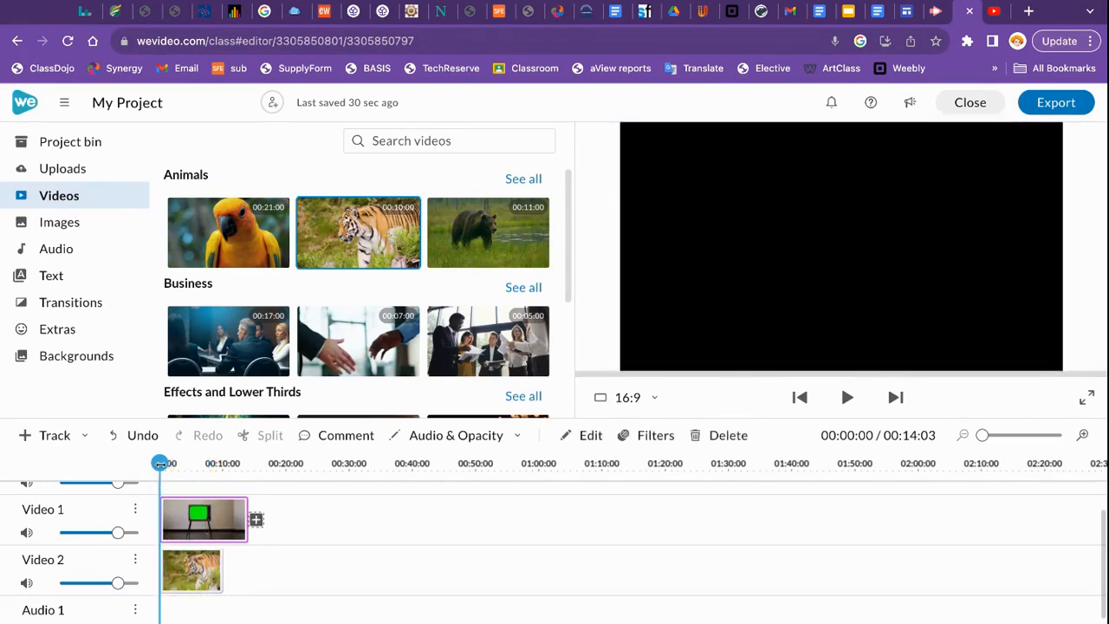
left_click(844, 397)
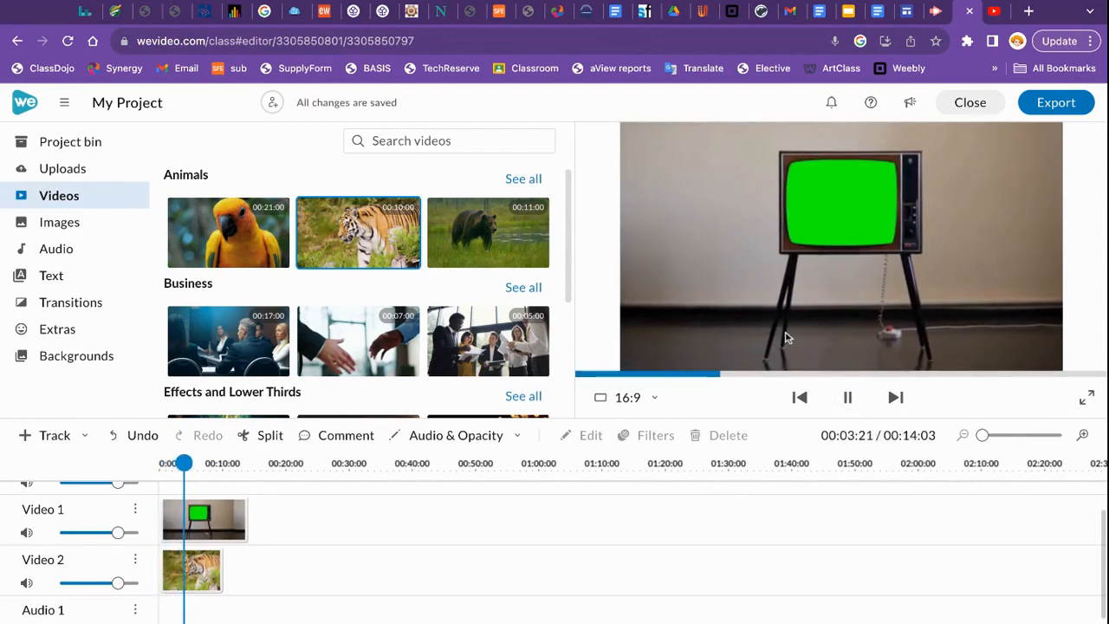
left_click(848, 398)
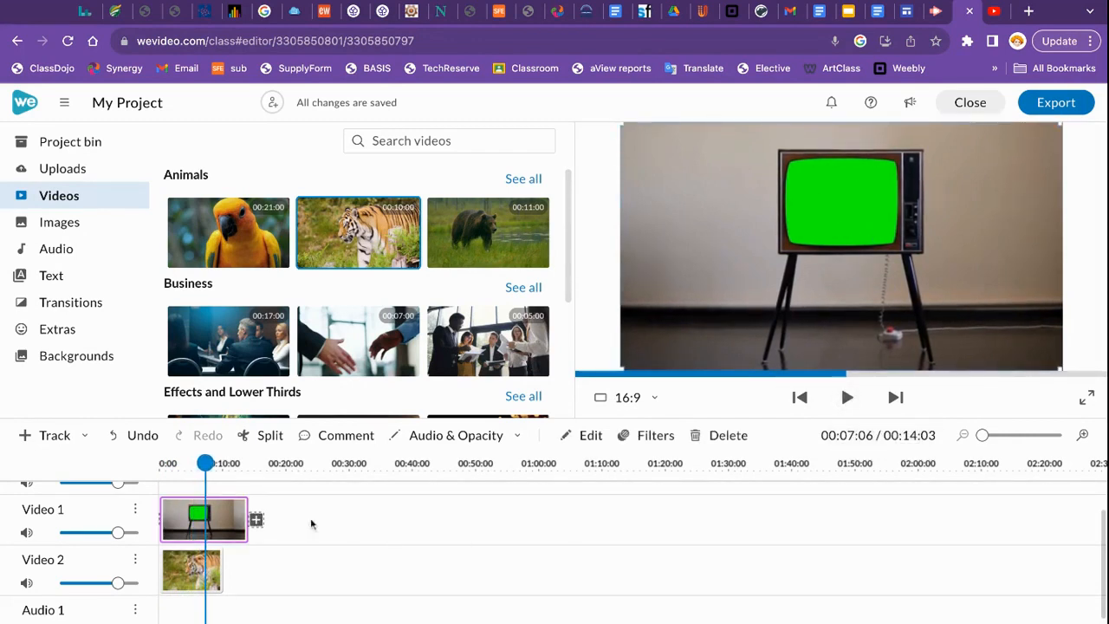
double_click(189, 530)
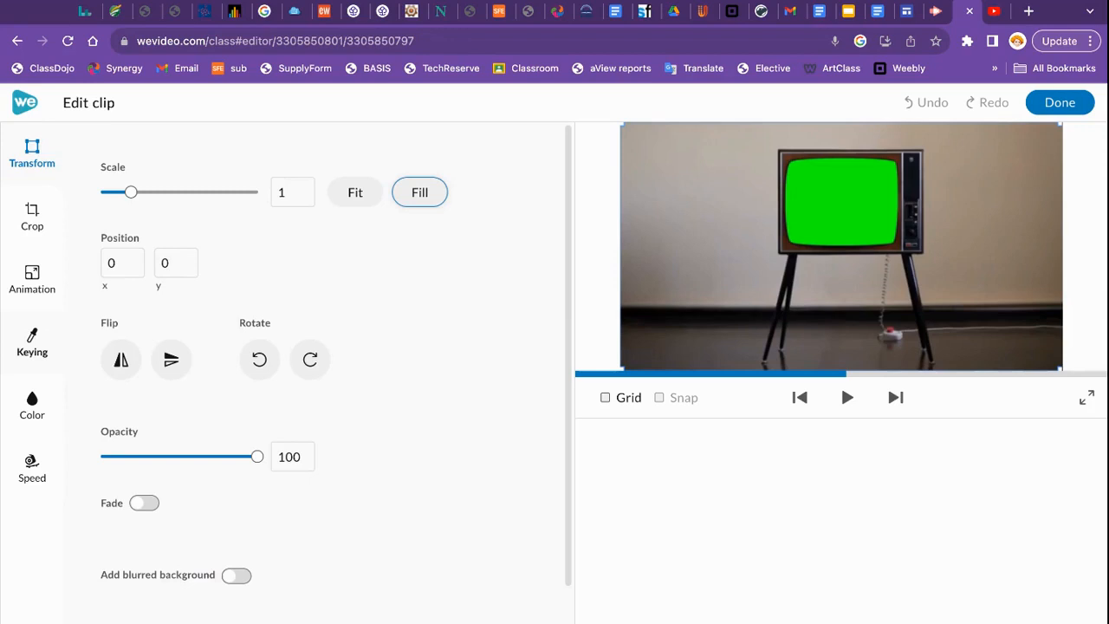
- Key out the TV's green screen colour #01fe00 with the Keying dropper, preview, and apply it
left_click(30, 351)
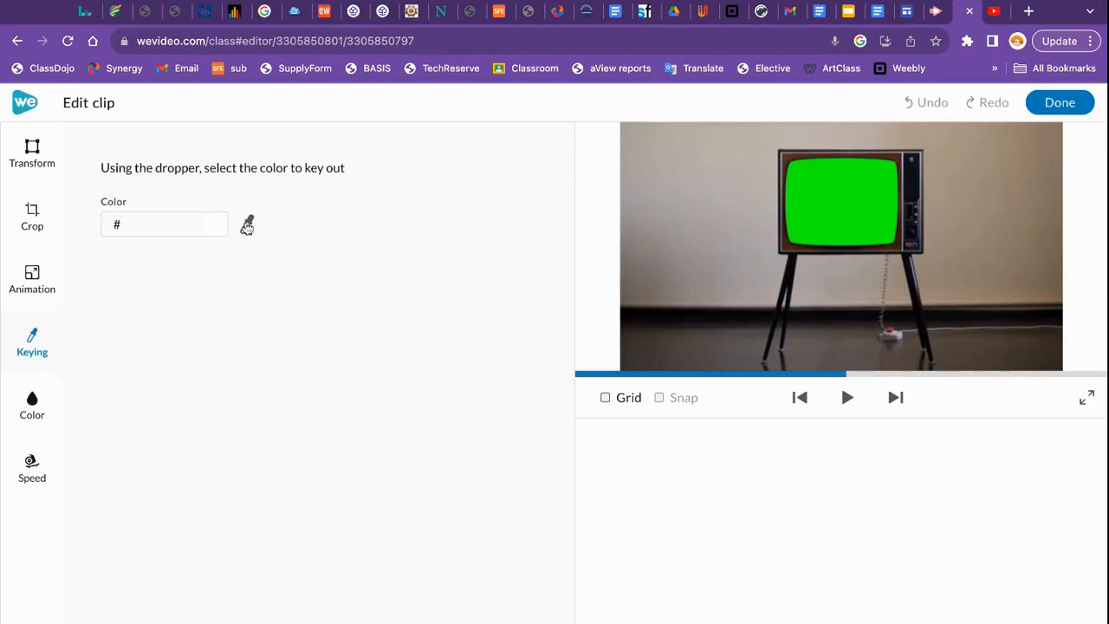
left_click(249, 221)
left_click(844, 206)
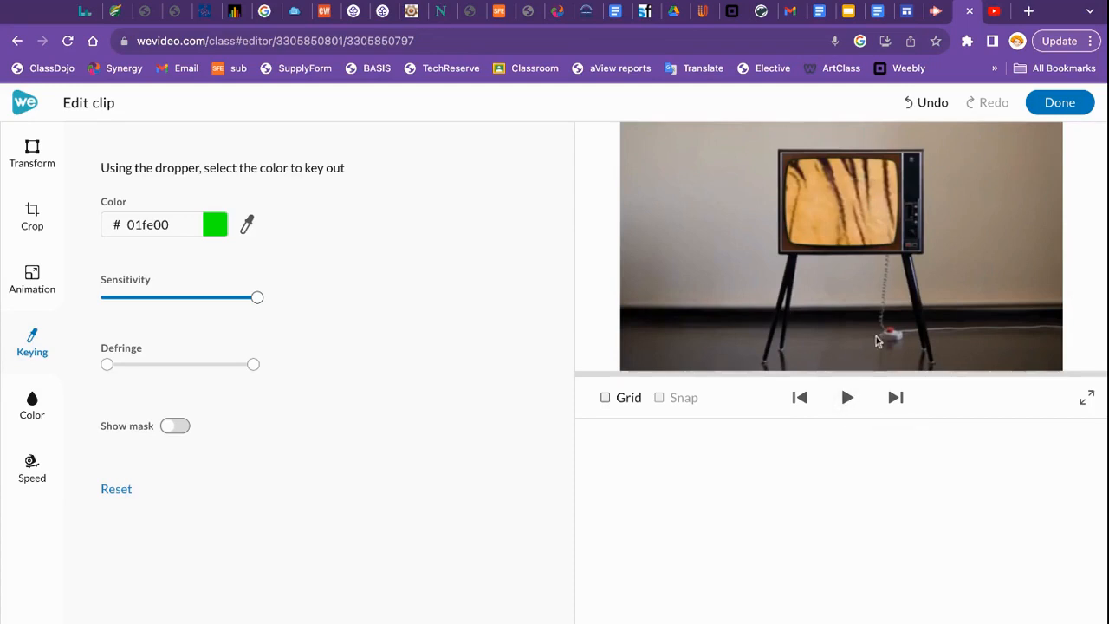
left_click(846, 403)
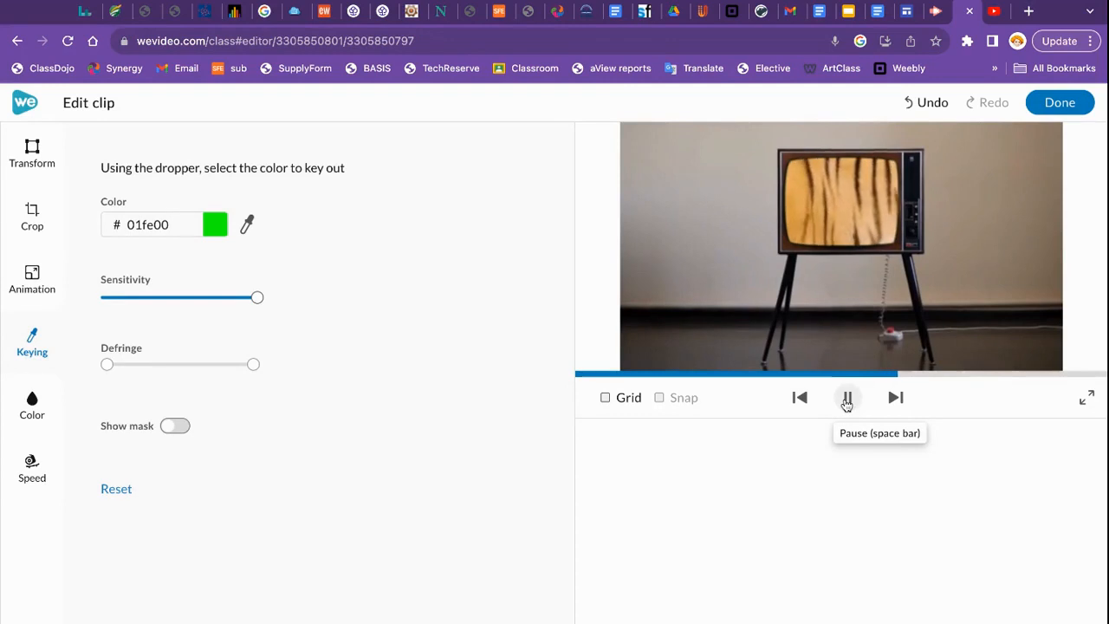
left_click(1040, 104)
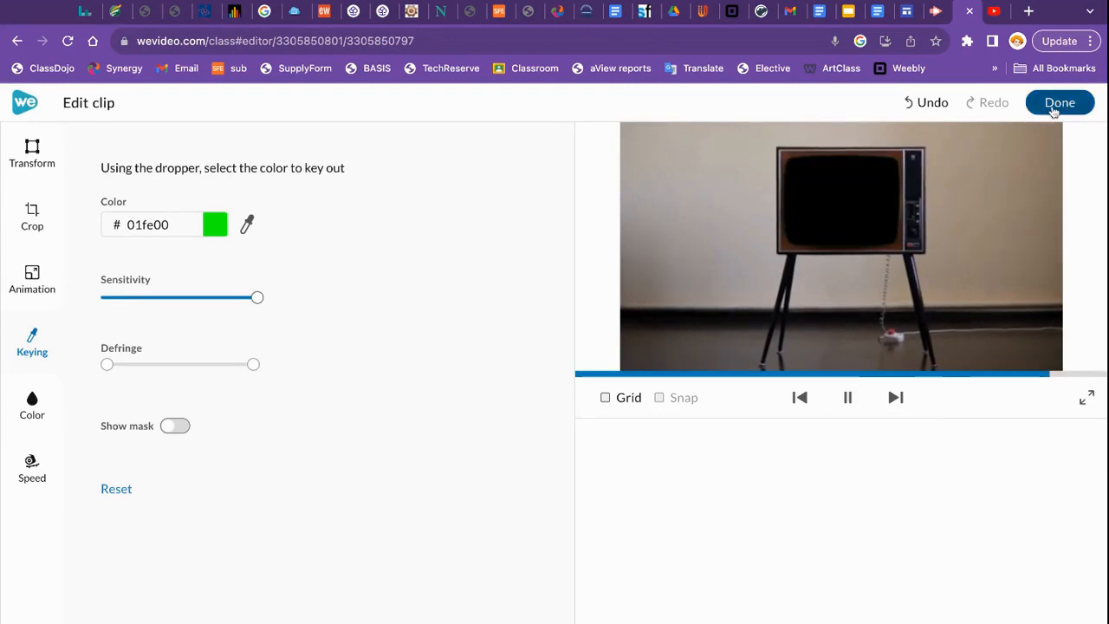
left_click_drag(205, 468, 162, 468)
left_click(203, 520)
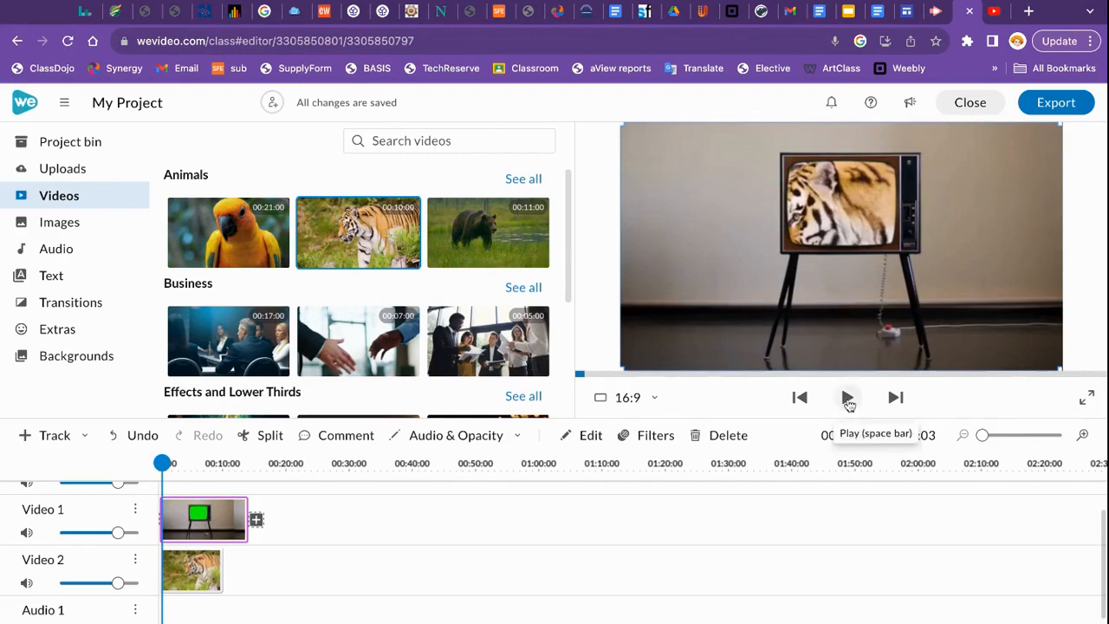
left_click(847, 400)
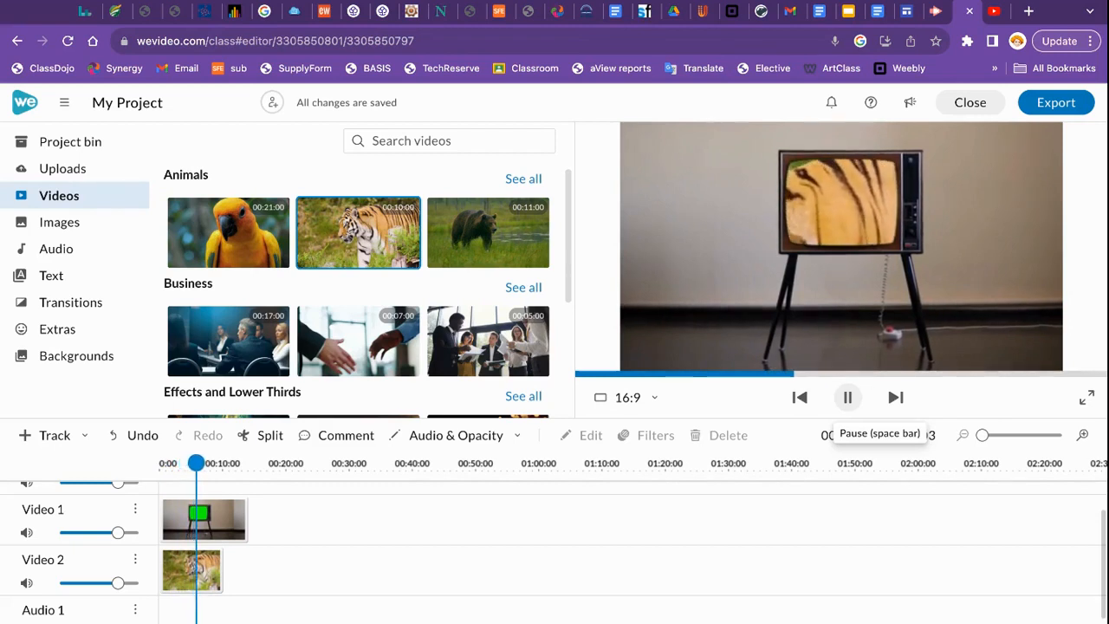
left_click(847, 399)
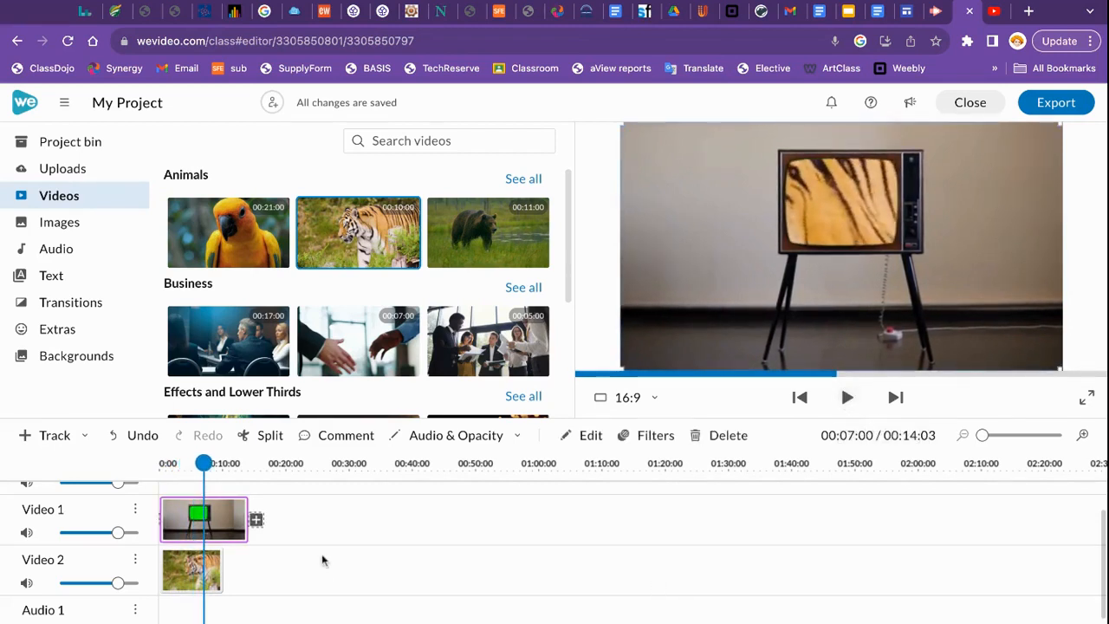
left_click(185, 571)
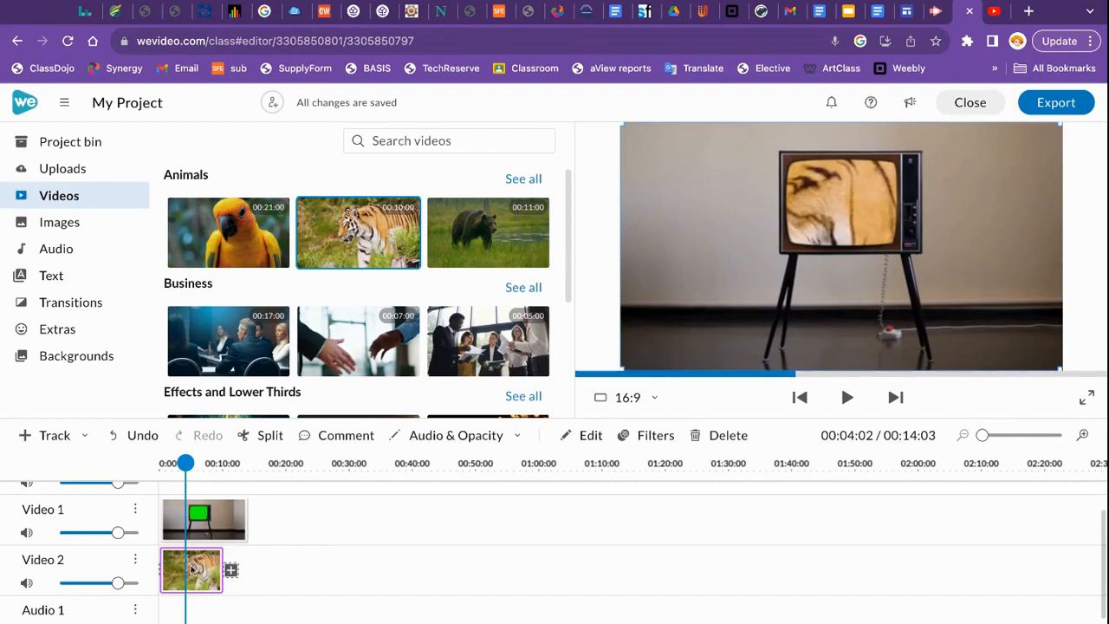
double_click(202, 578)
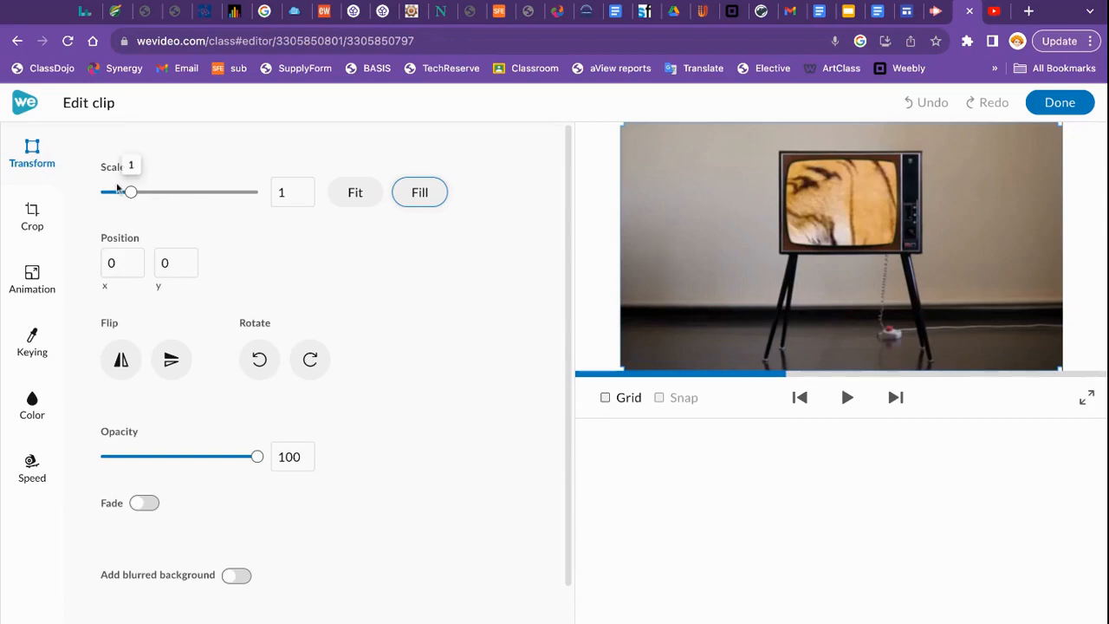
- Scale the tiger clip to 0.35 and place it at 634, 153 inside the TV screen
left_click_drag(130, 193, 127, 192)
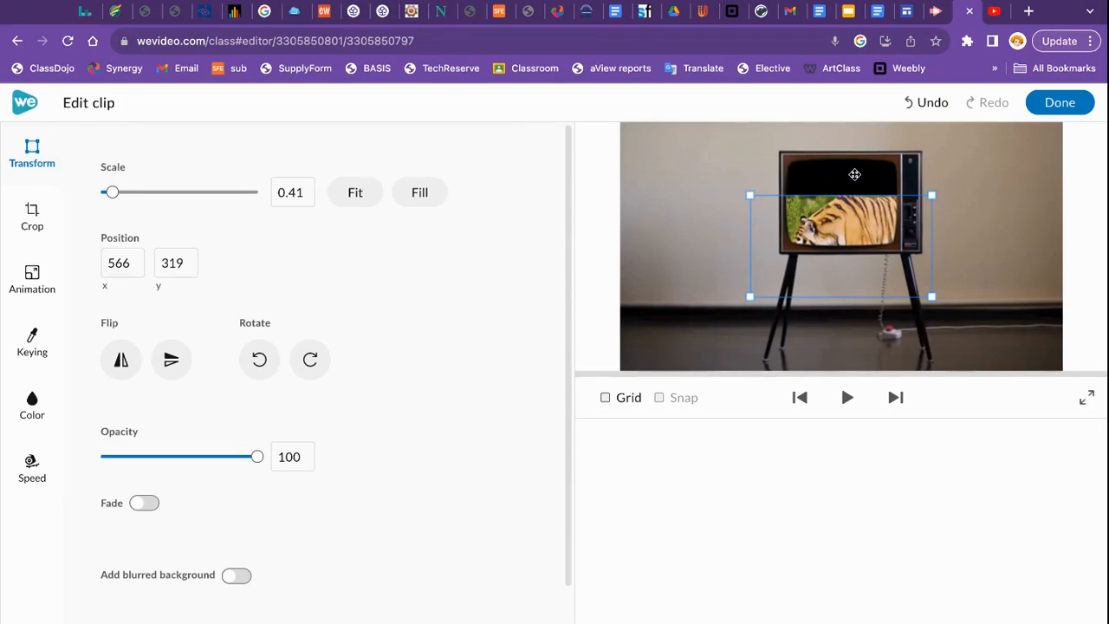
left_click_drag(841, 228, 842, 222)
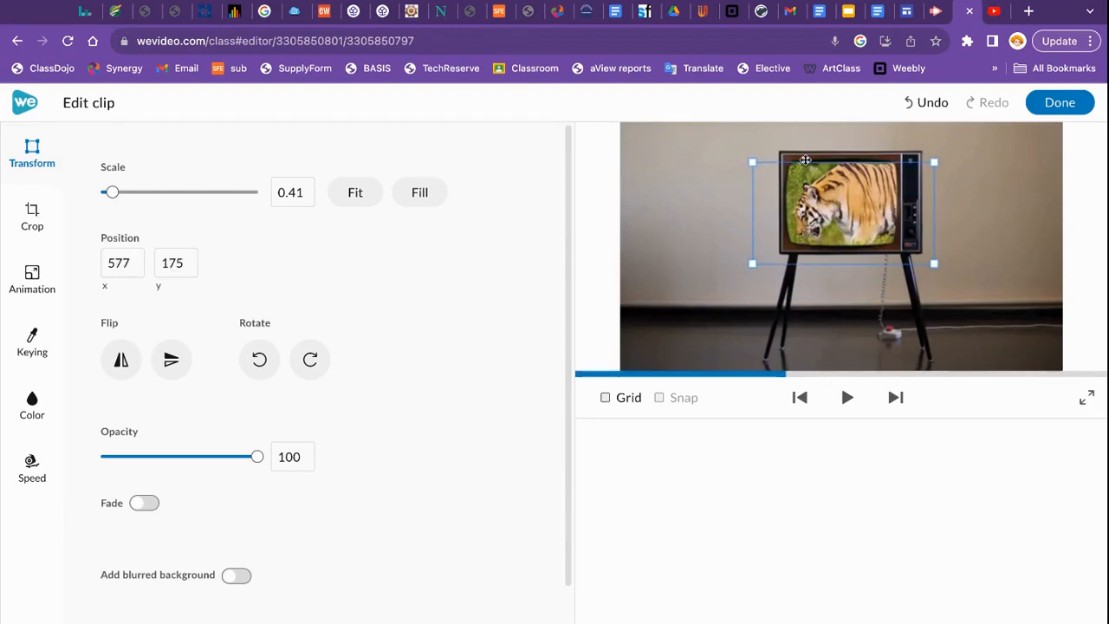
left_click_drag(842, 208, 842, 204)
left_click_drag(112, 192, 109, 192)
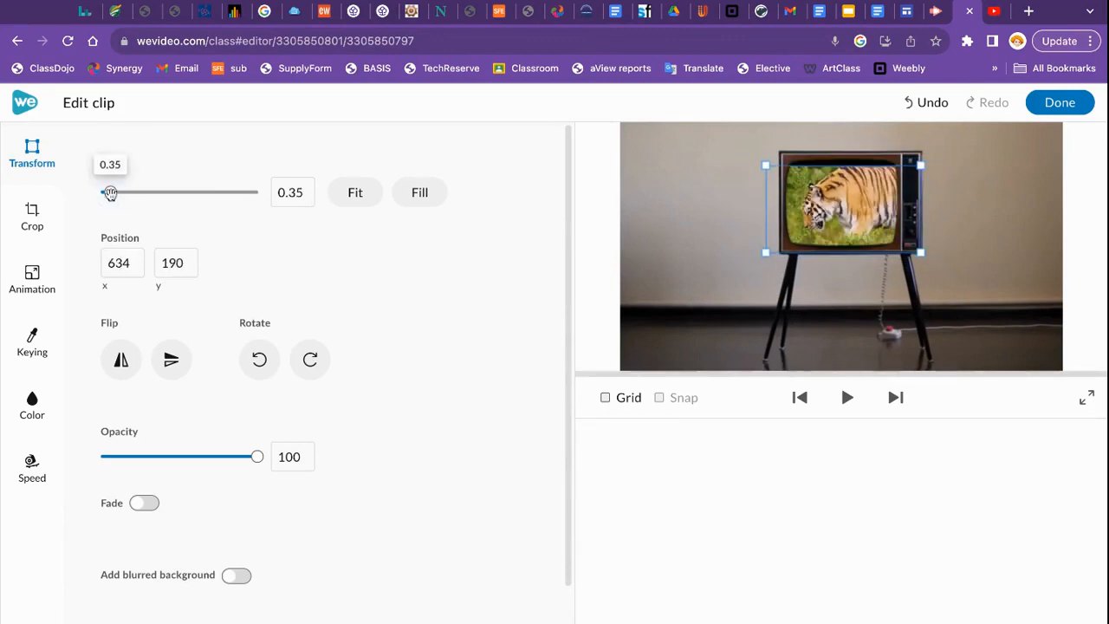
left_click_drag(821, 203, 821, 196)
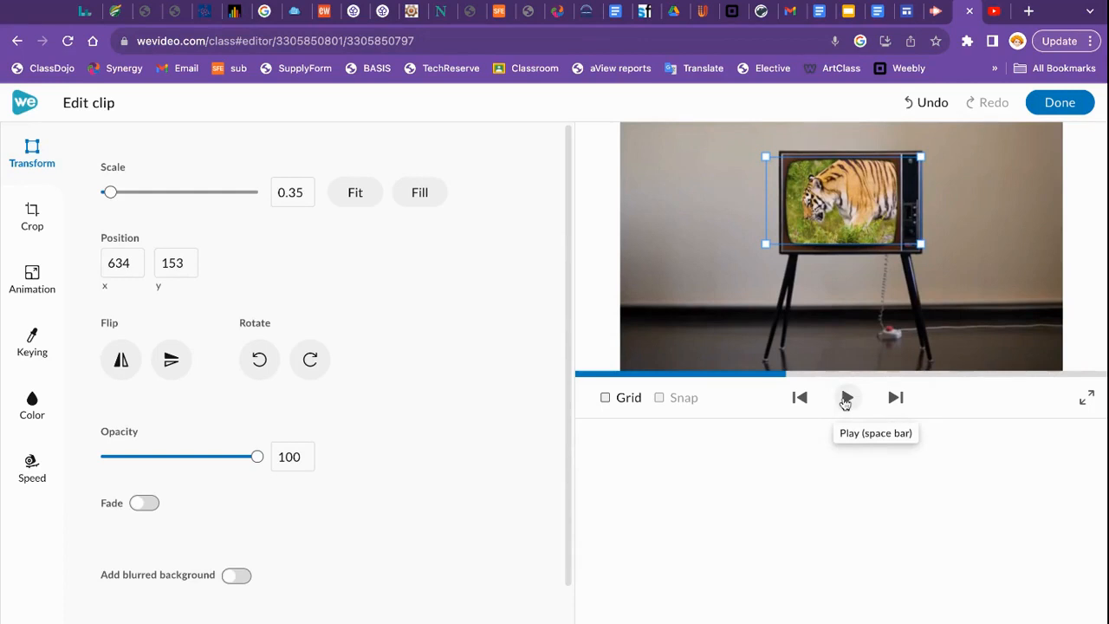
left_click(845, 400)
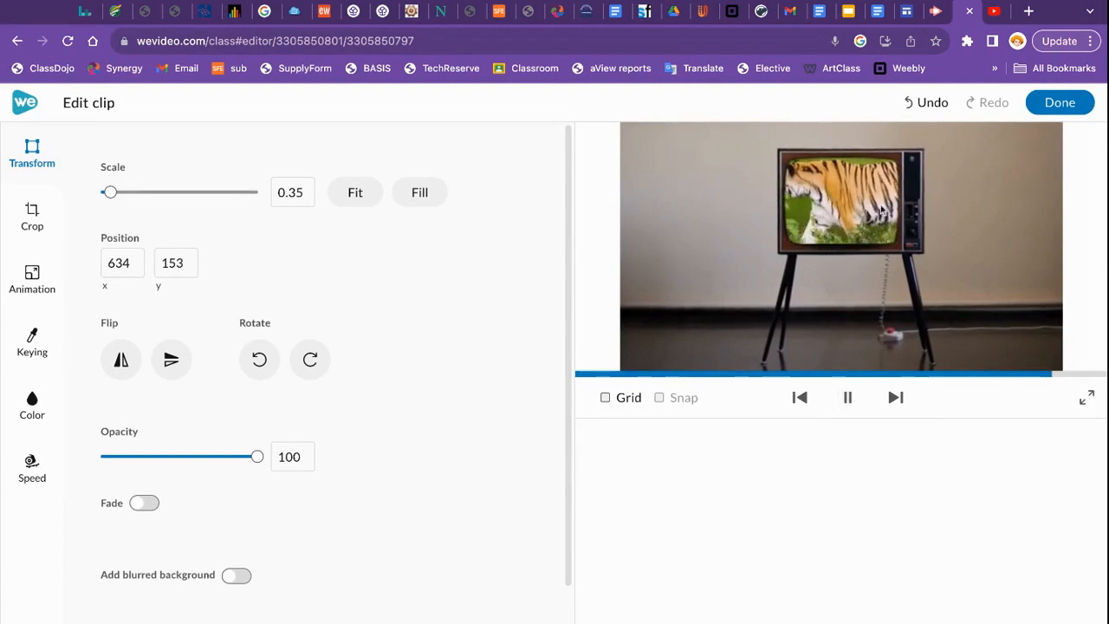
- Close the clip editor, rewind to the start and play the tiger-in-TV composite
left_click(1028, 106)
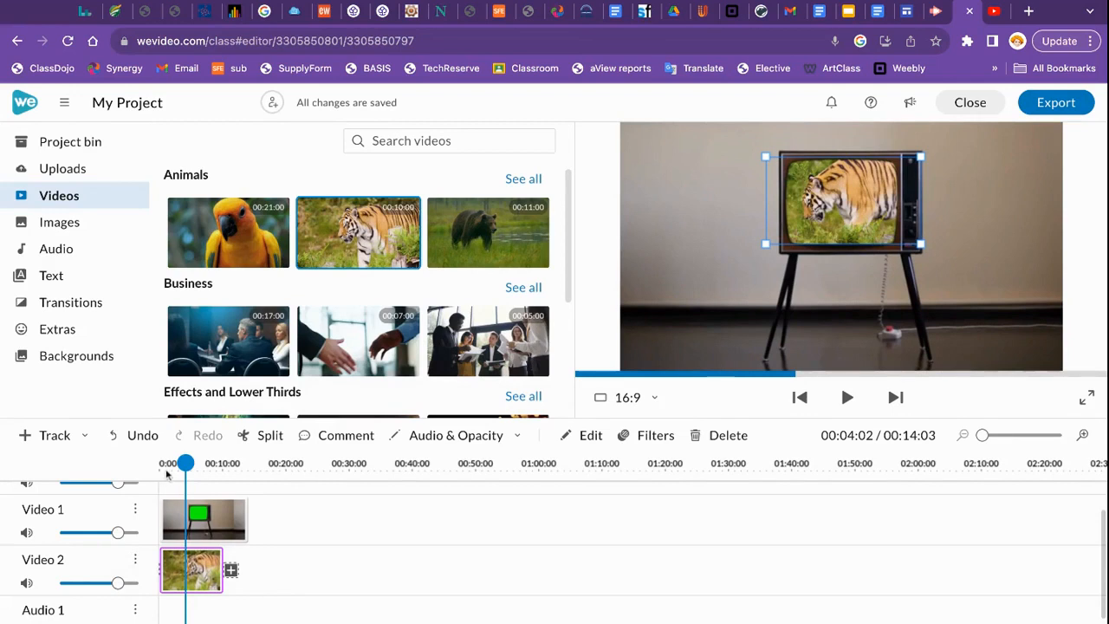
left_click_drag(185, 464, 166, 463)
left_click(848, 397)
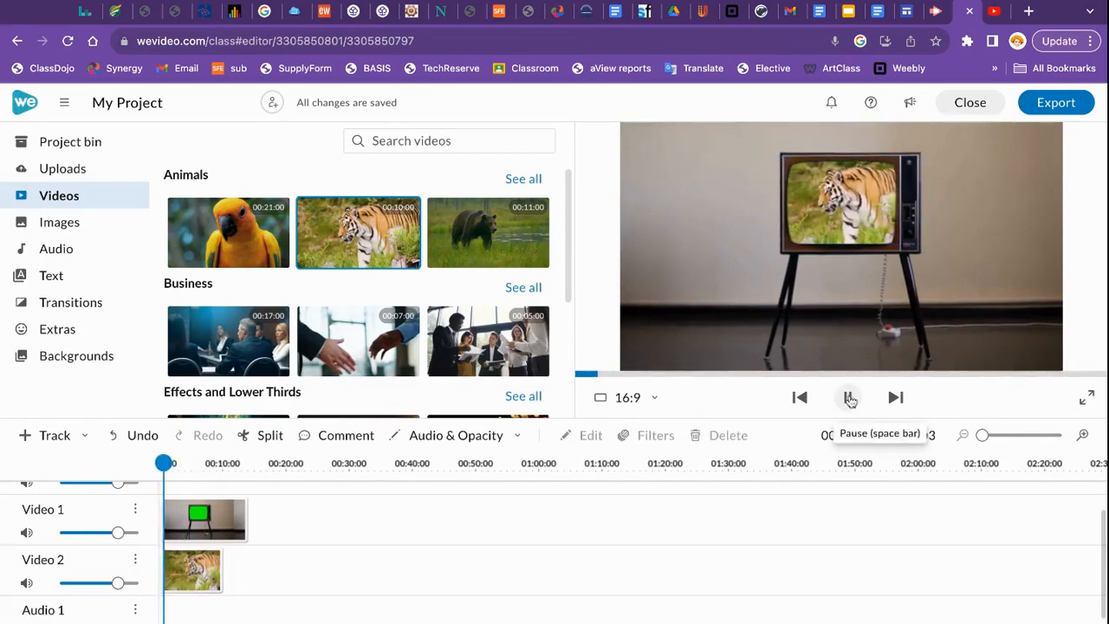